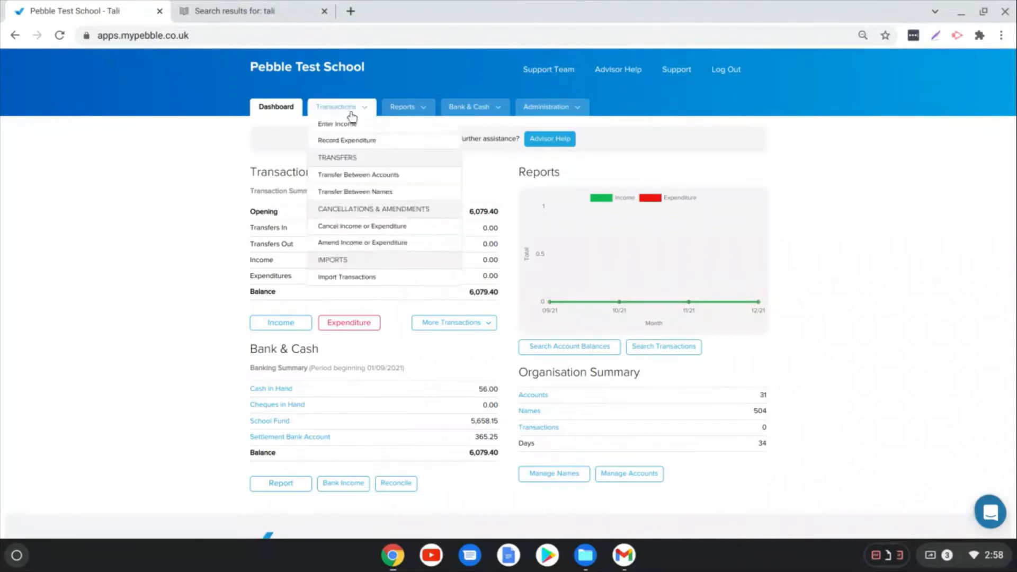
mouse_move(394, 108)
mouse_move(457, 116)
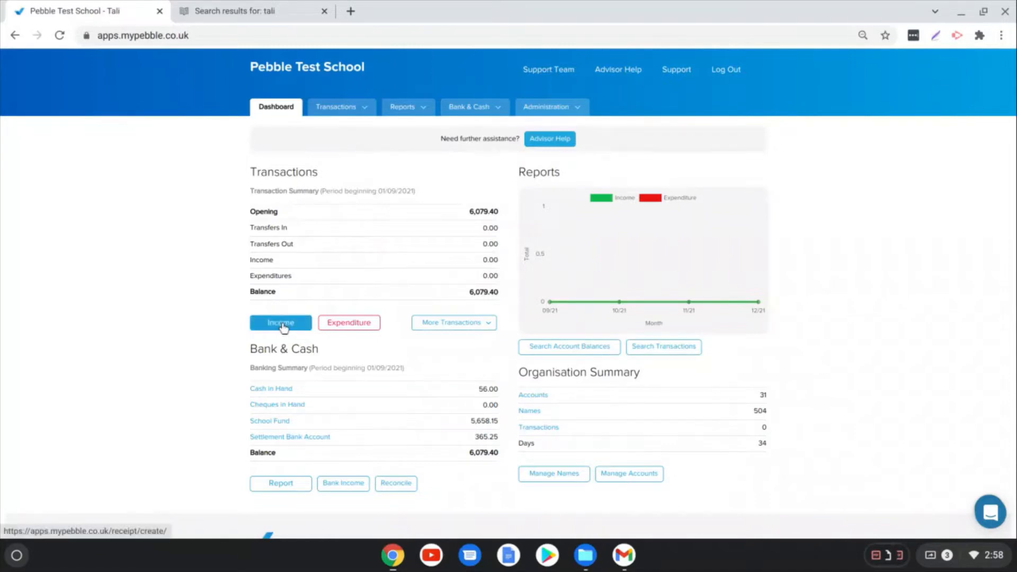
mouse_move(350, 108)
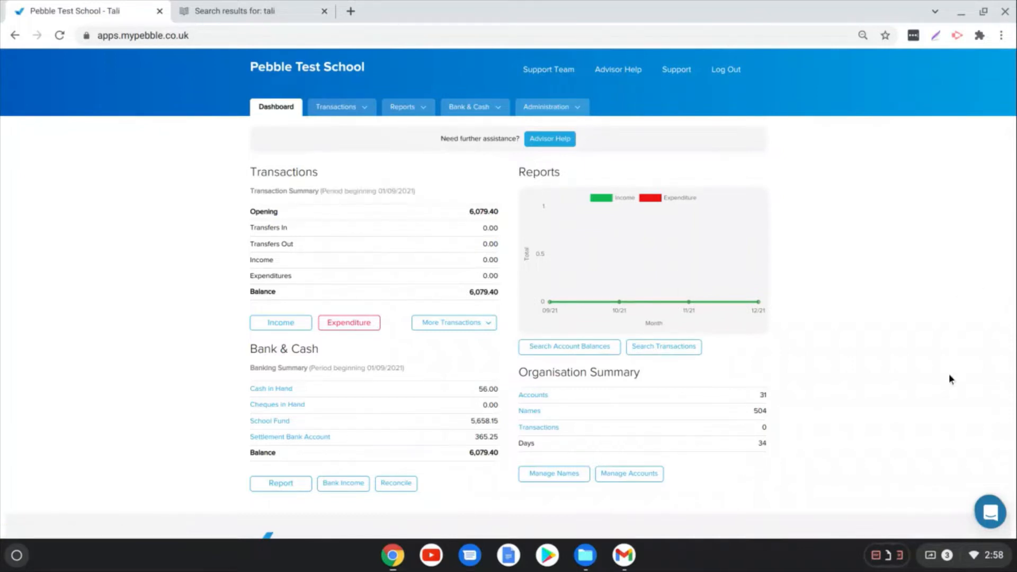
Step: Open the support chat, and search the Pebble help articles for "reconile"
left_click(991, 517)
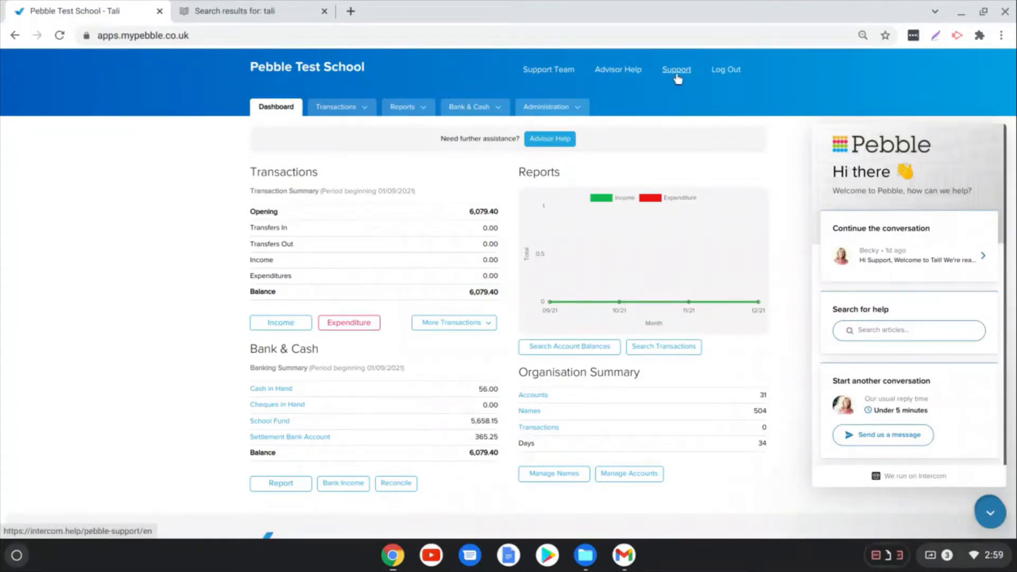
left_click(293, 9)
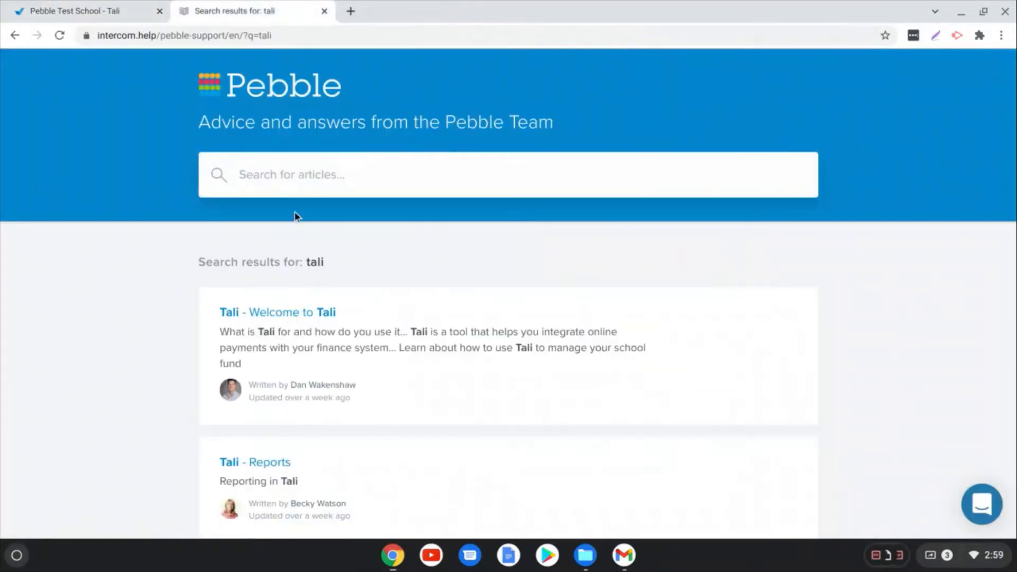
left_click(295, 174)
type("reco")
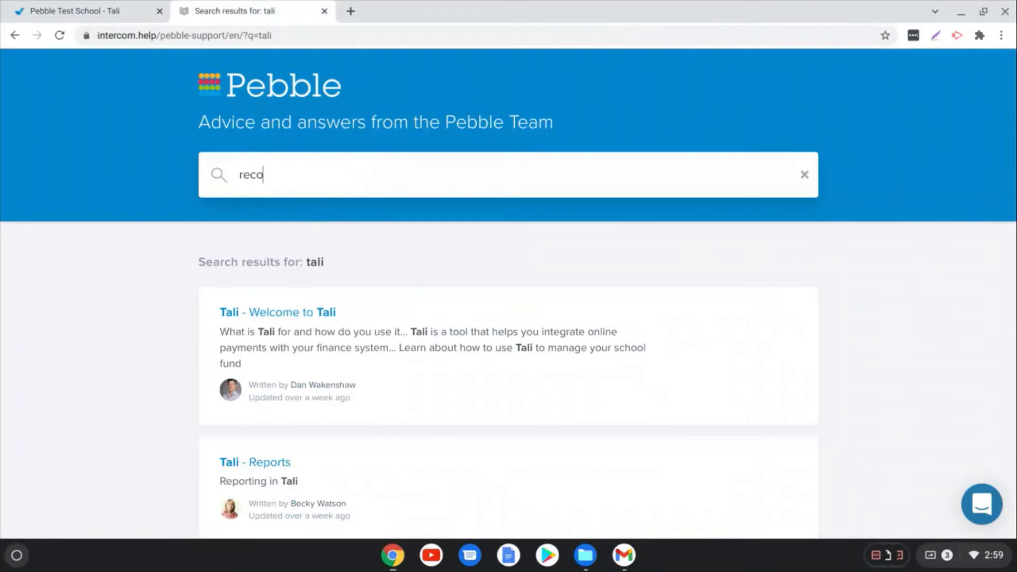
type("nile")
key("Return")
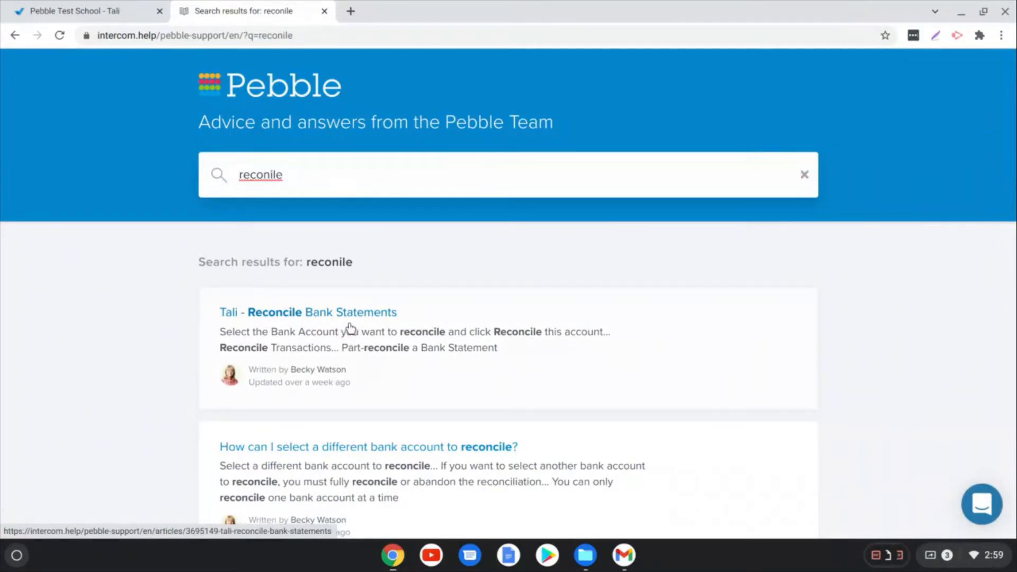
Step: Return to the Tali dashboard, close the support chat and open the Period End Closedown page
left_click(86, 12)
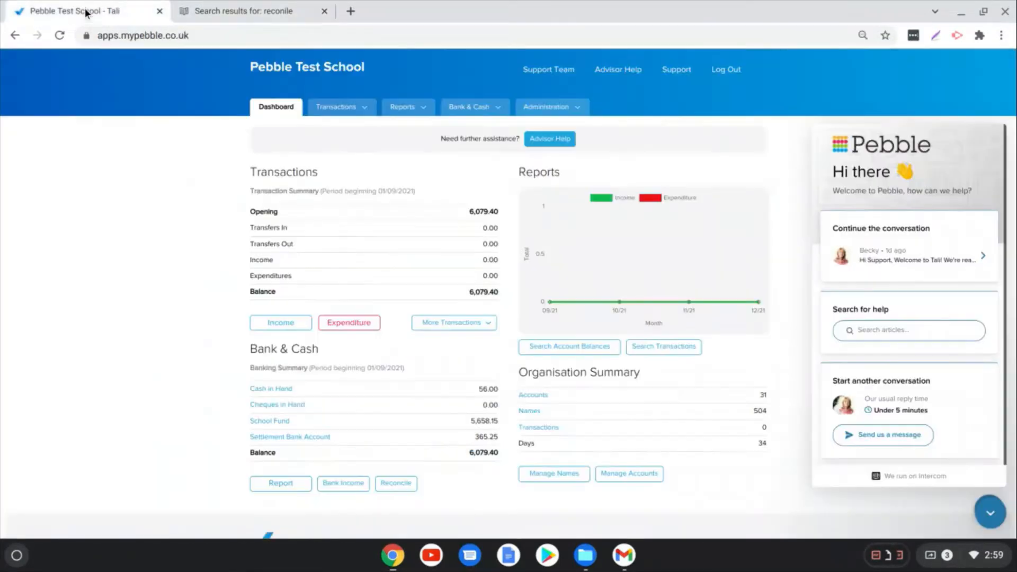
left_click(990, 513)
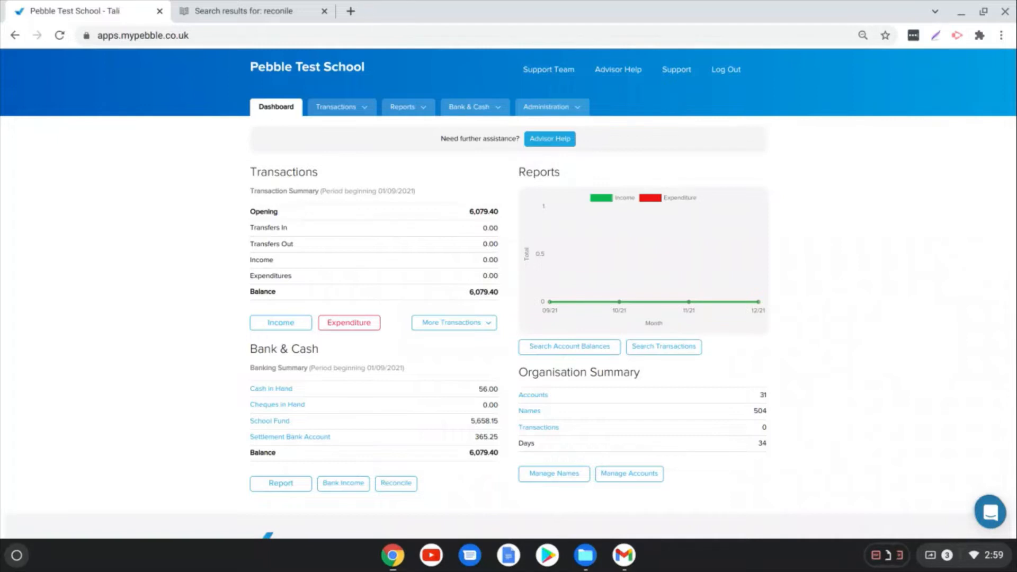
left_click(546, 107)
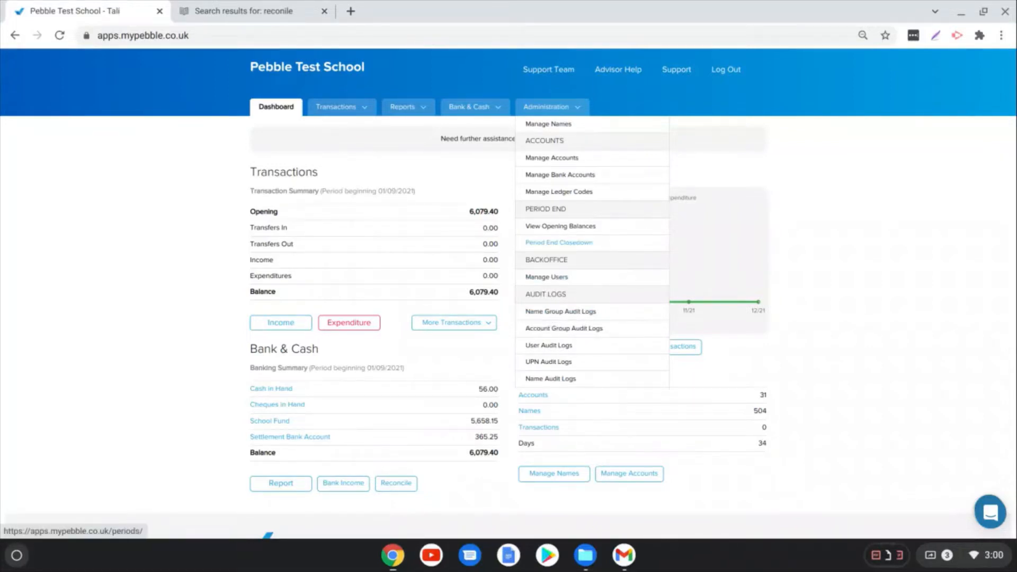
left_click(546, 244)
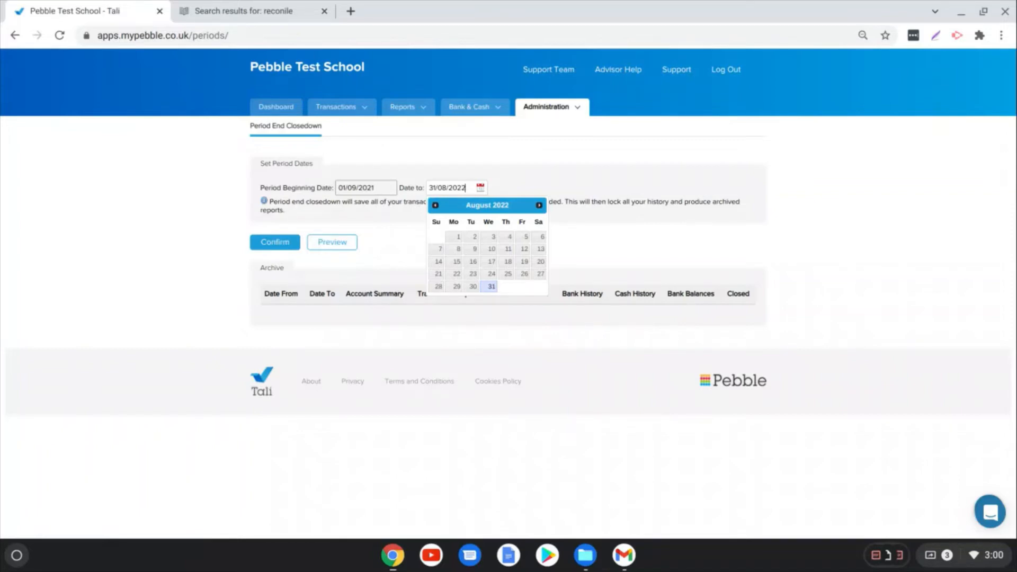
Step: Open the Manage Accounts list and display 20 records per page
mouse_move(560, 107)
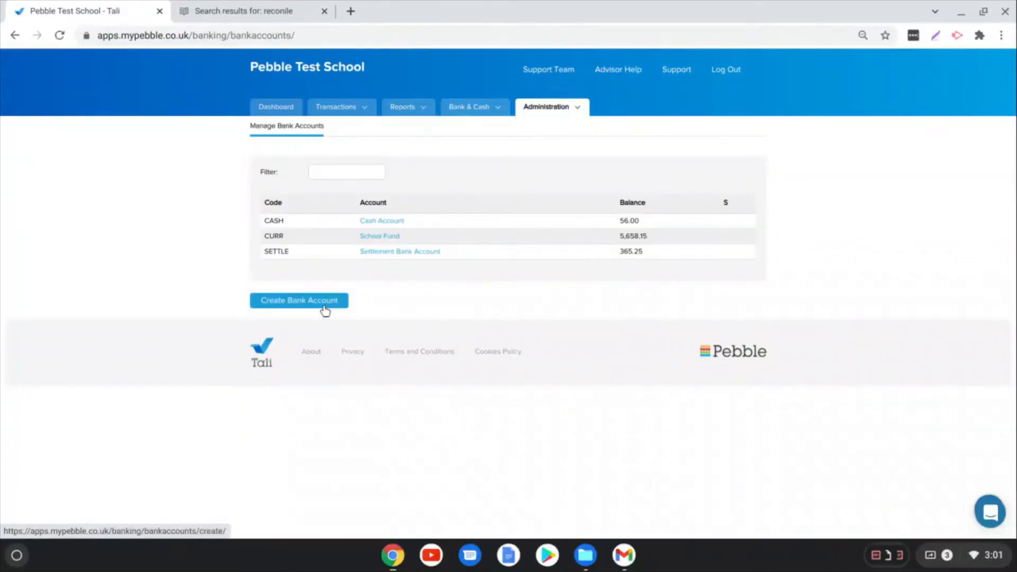
left_click(557, 107)
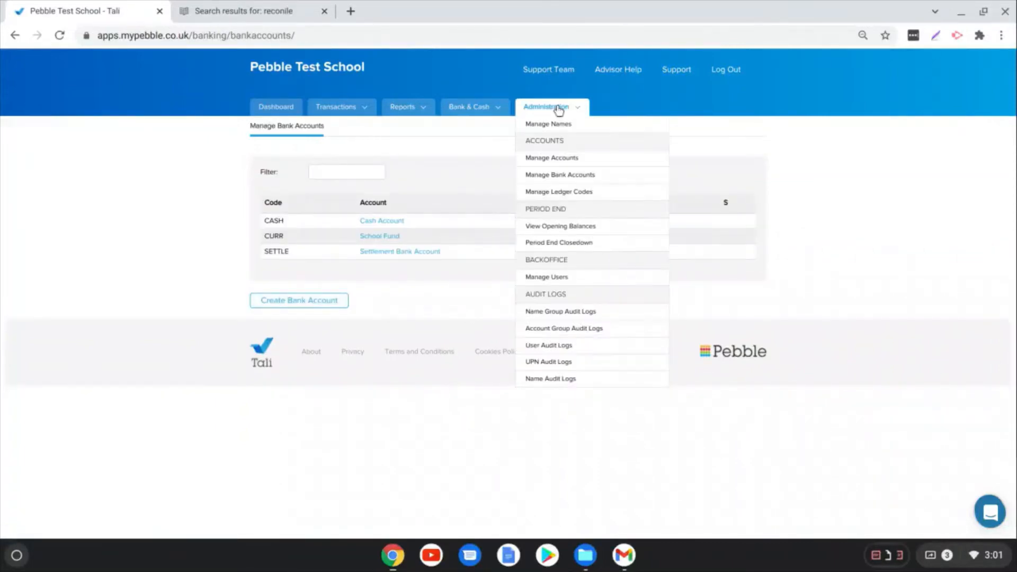
left_click(553, 162)
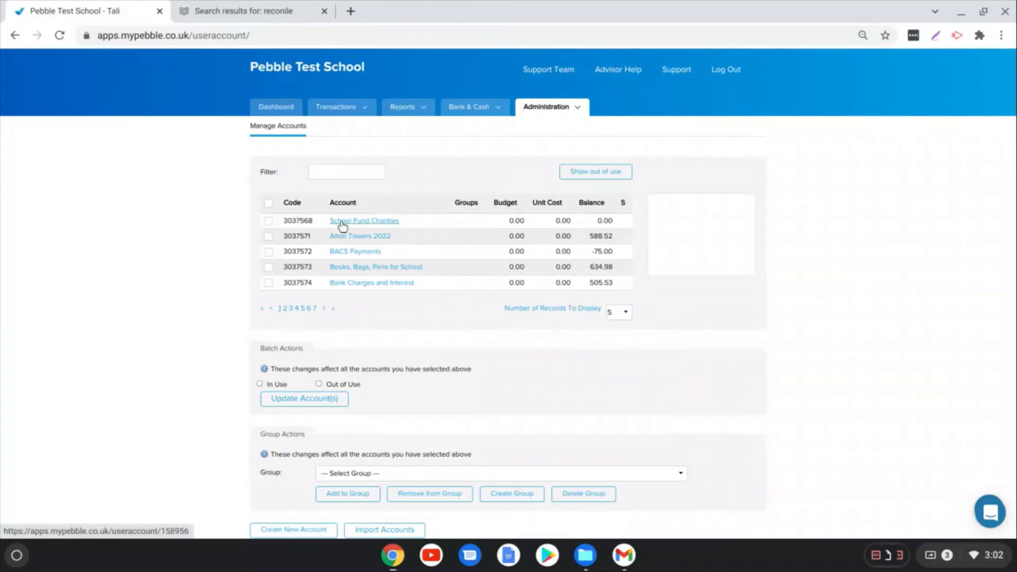
left_click(624, 312)
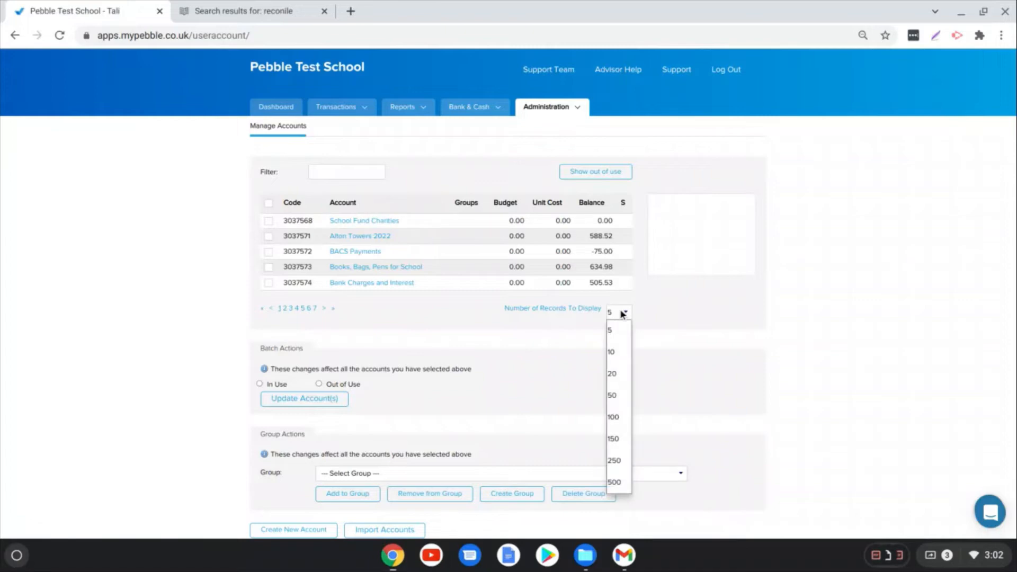
left_click(614, 374)
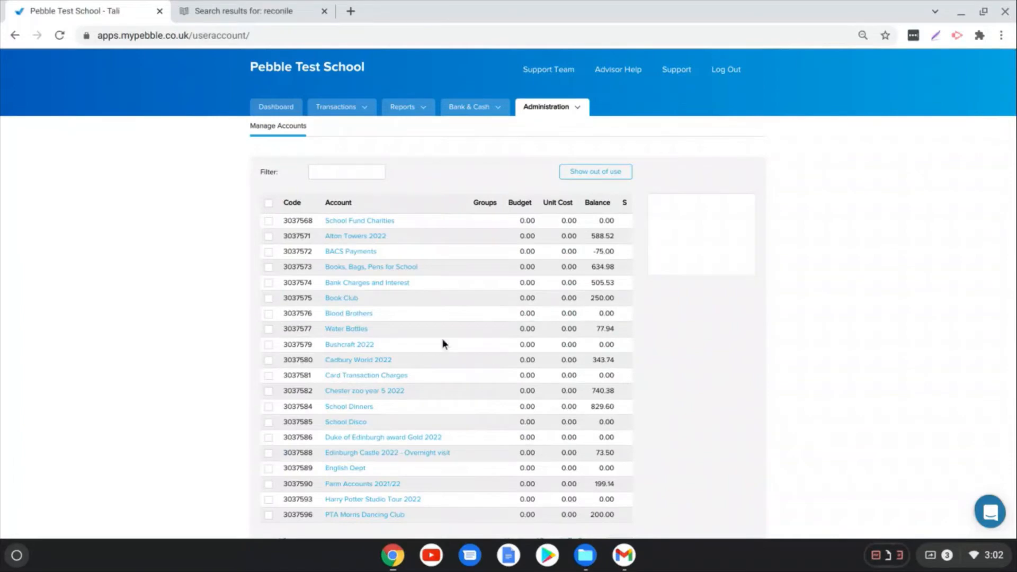
Step: View the Alton Towers 2022 account's details, including its unit cost, and abandon the account update
left_click(366, 242)
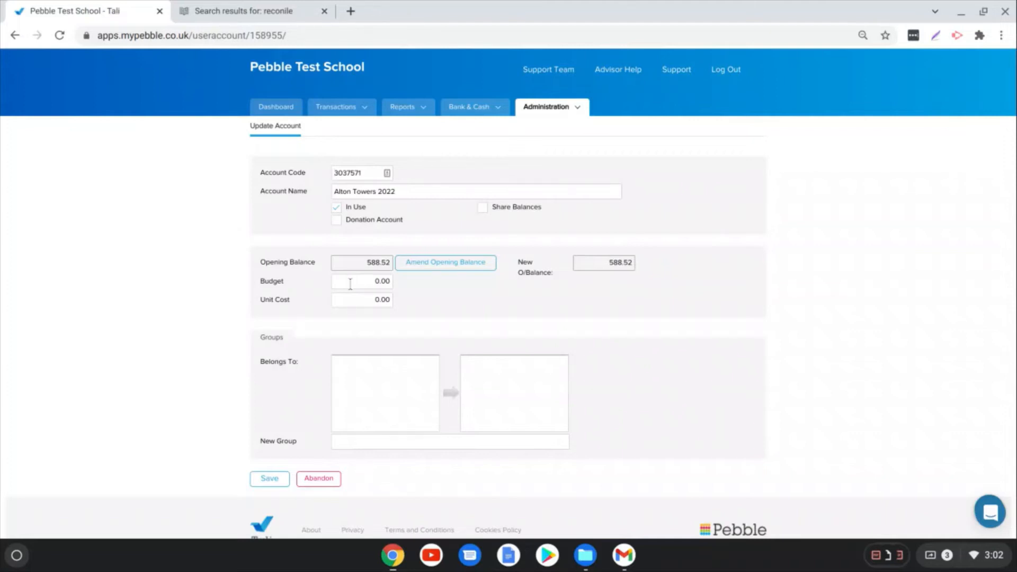
left_click(350, 301)
left_click(405, 106)
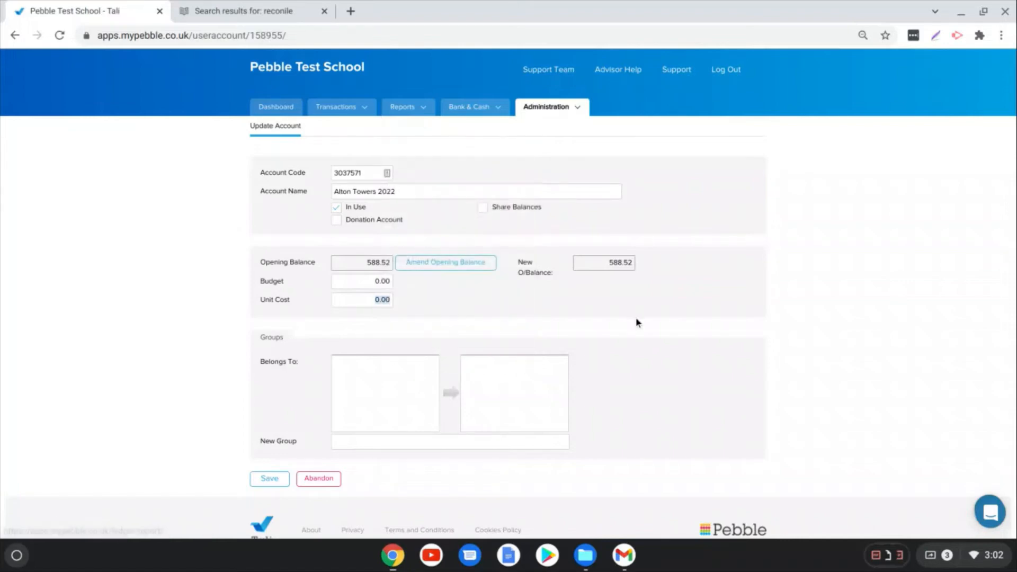
left_click(319, 478)
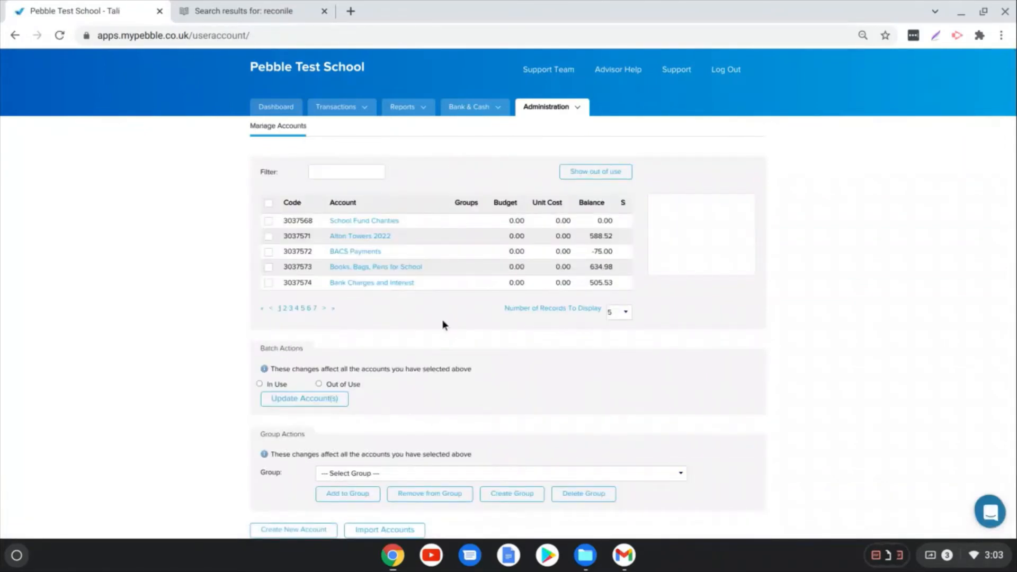
Step: Set the School Fund Charities account to Out of Use with a batch update
left_click(268, 220)
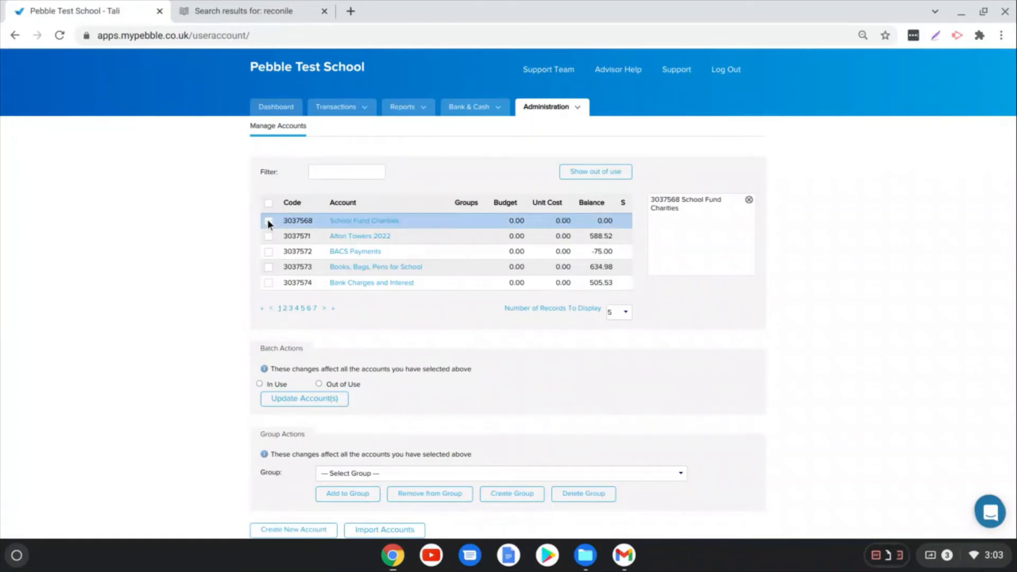
left_click(319, 383)
left_click(315, 403)
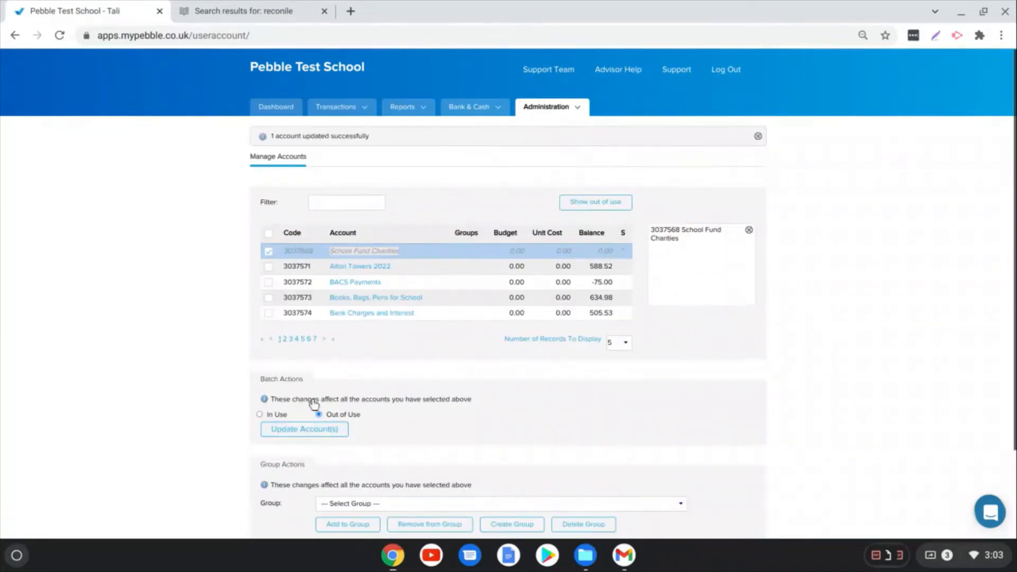
Step: Reload the Manage Accounts list with out-of-use accounts shown and select the School Fund Charities account
mouse_move(548, 108)
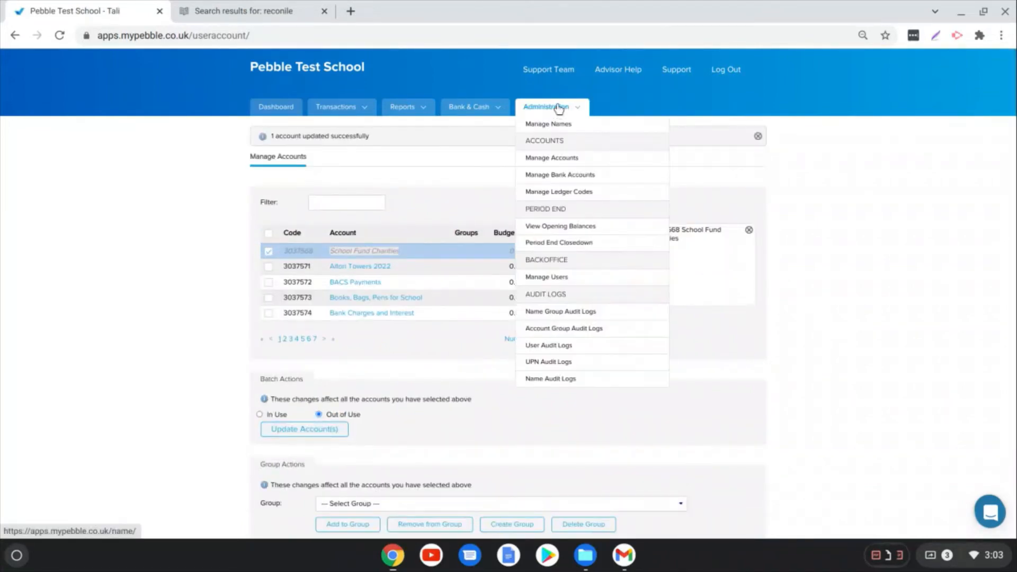
left_click(568, 160)
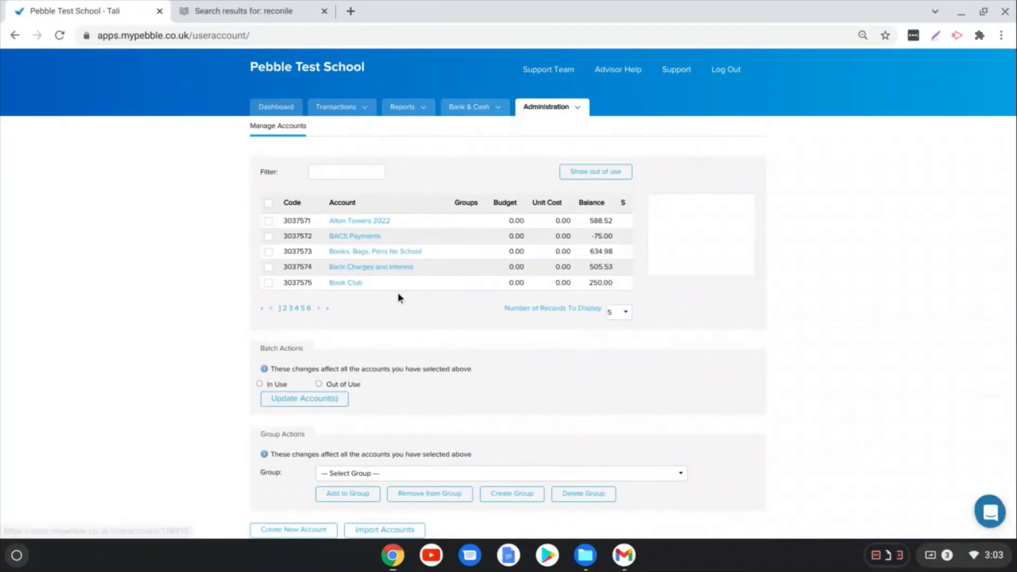
left_click(614, 178)
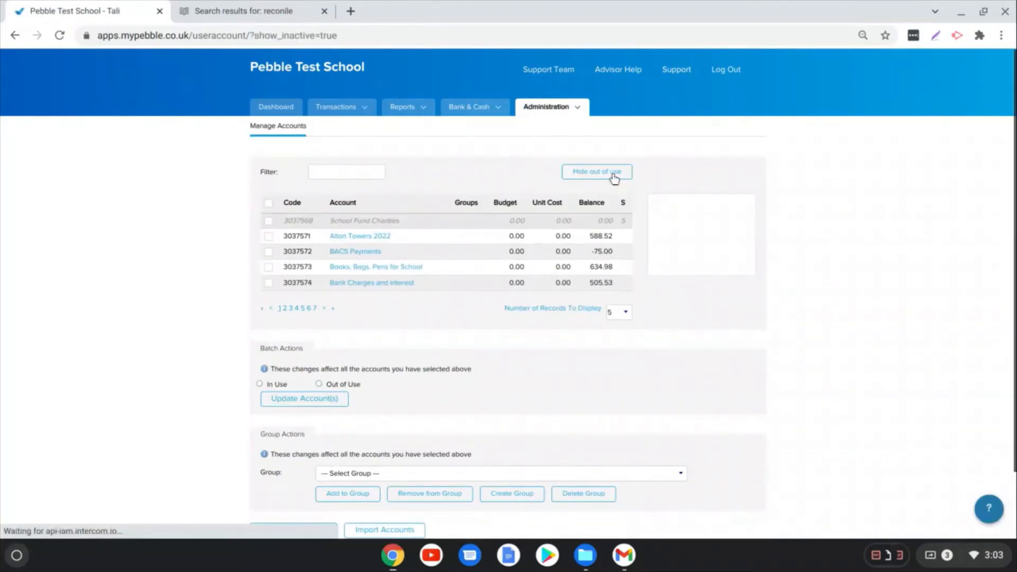
left_click(270, 222)
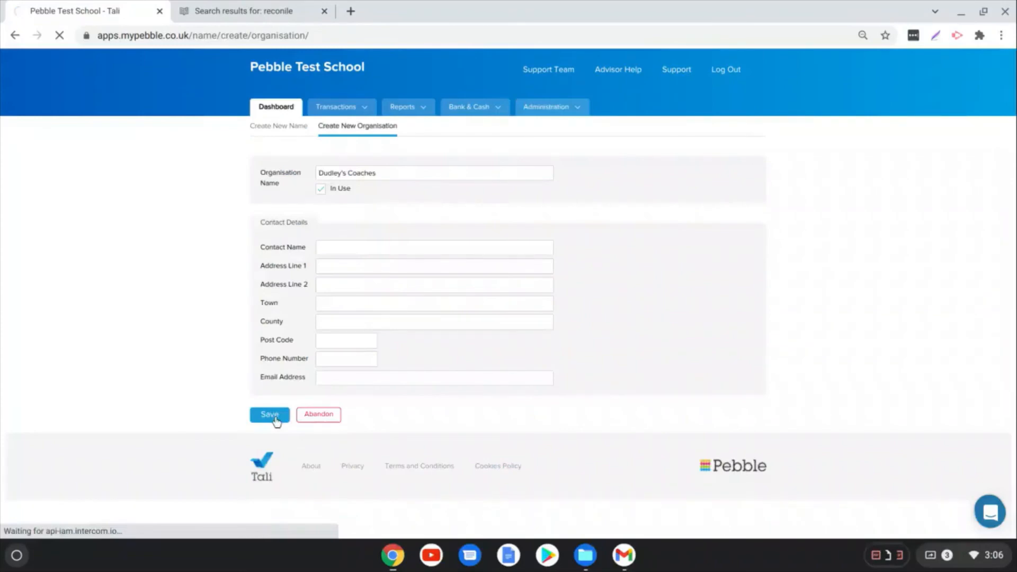
Step: Save the new organisation "Dudley's Coaches" with In Use enabled
left_click(270, 414)
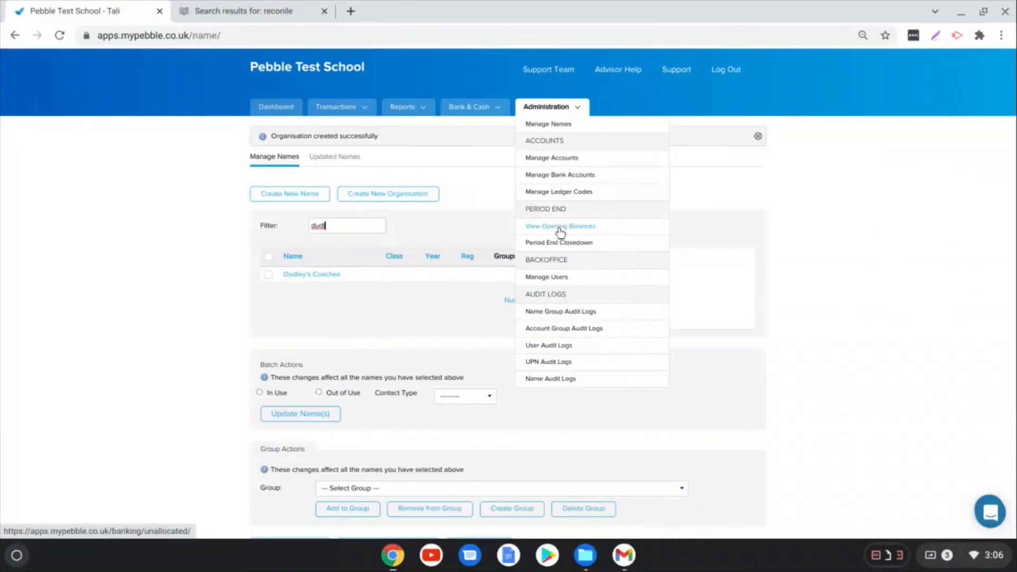
Step: Examine the opening balances, comparing the bank and cash total with the accounts total, and return to the dashboard
left_click(560, 227)
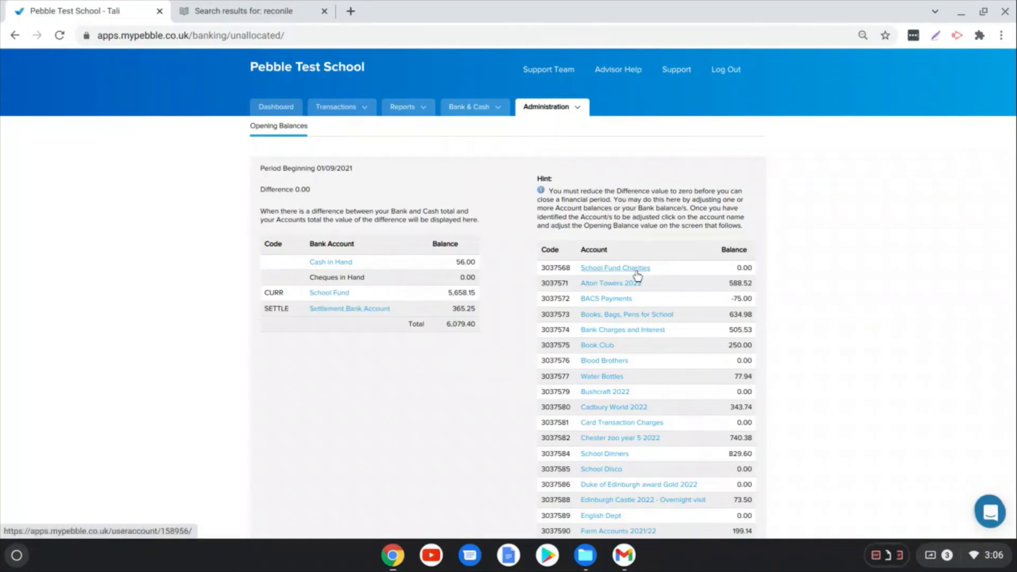
scroll(640, 230, "down", 1)
scroll(641, 231, "down", 1)
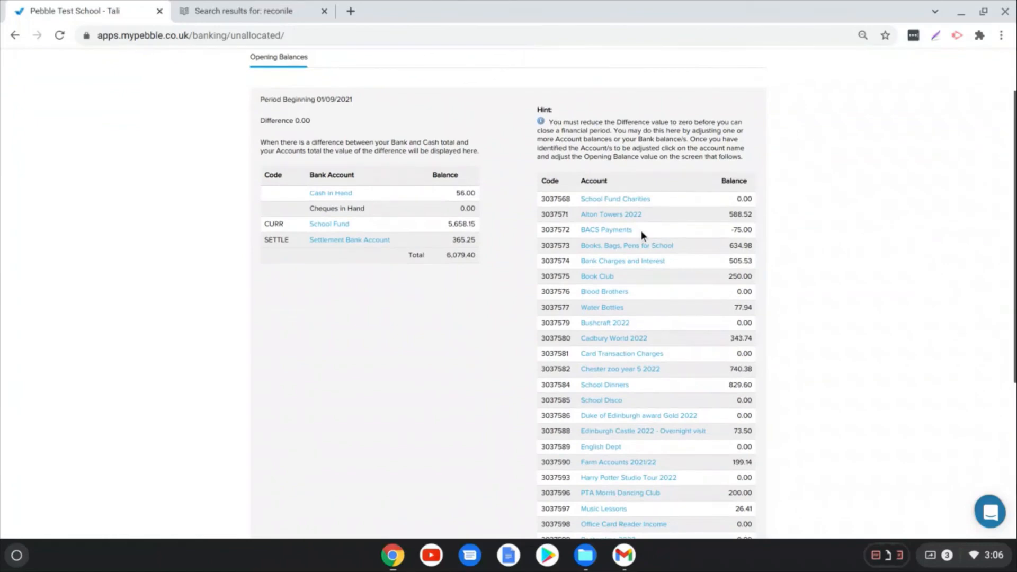
scroll(640, 230, "down", 2)
scroll(640, 240, "down", 1)
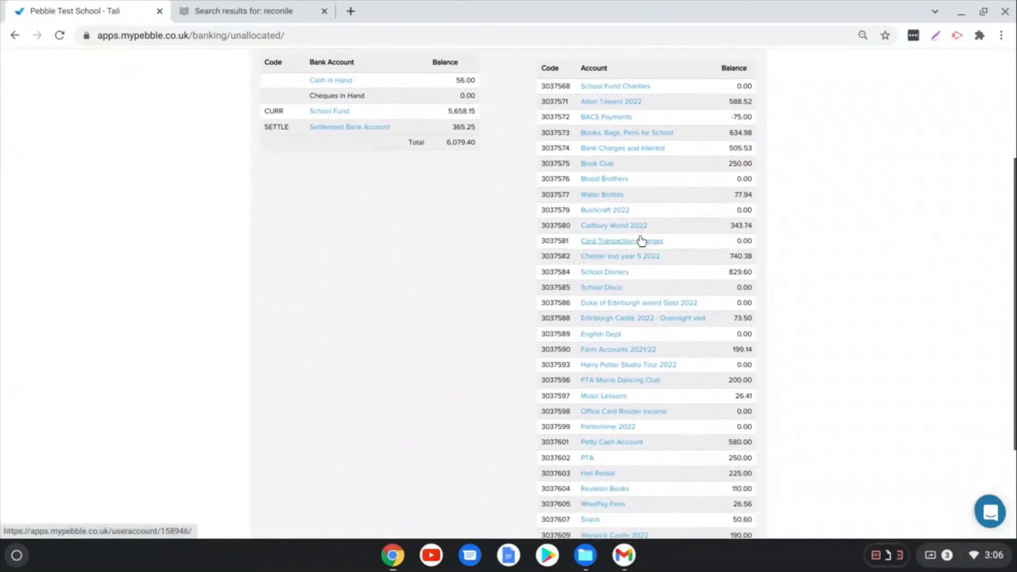
scroll(640, 241, "up", 4)
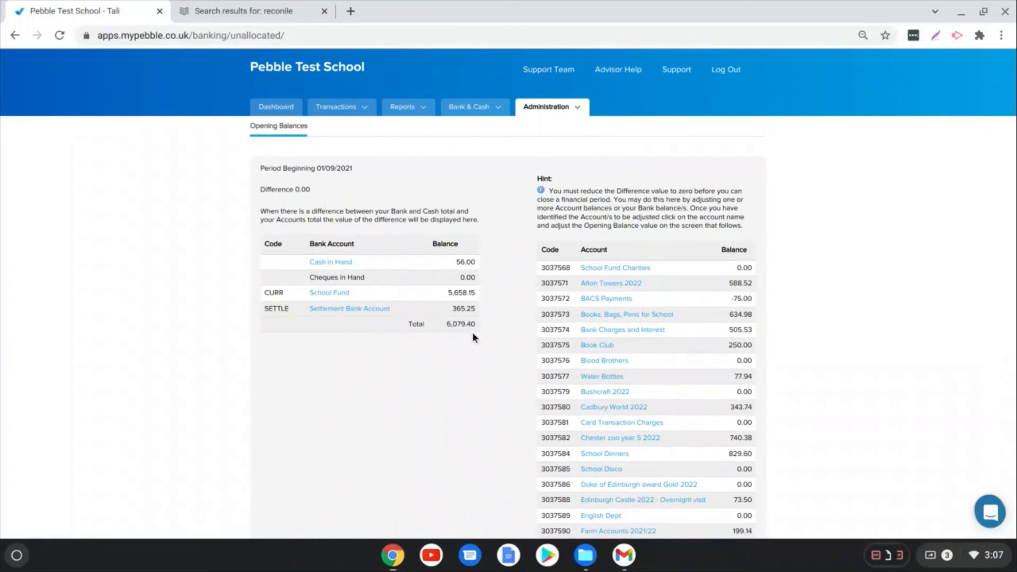
scroll(646, 293, "down", 3)
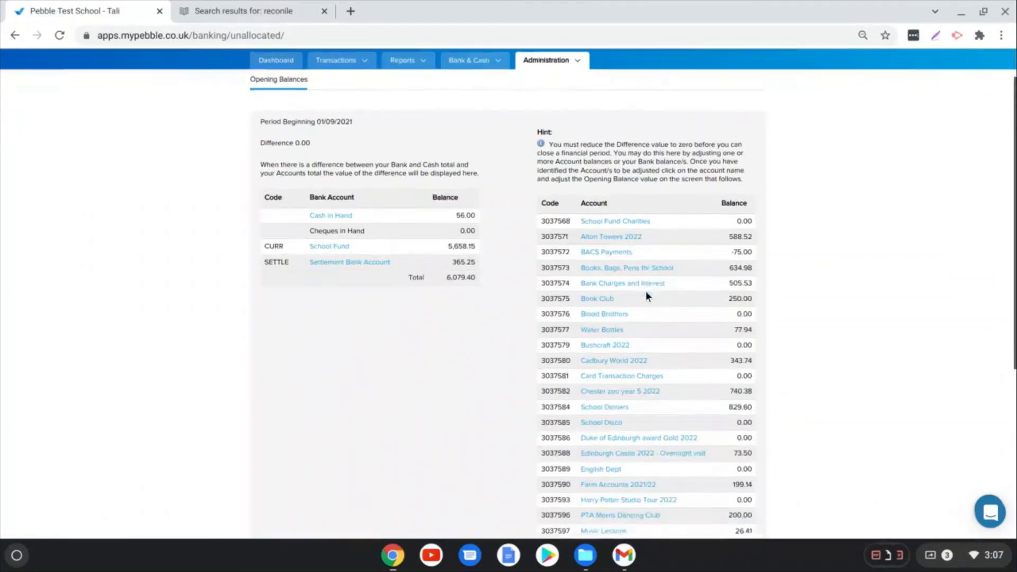
scroll(647, 296, "down", 4)
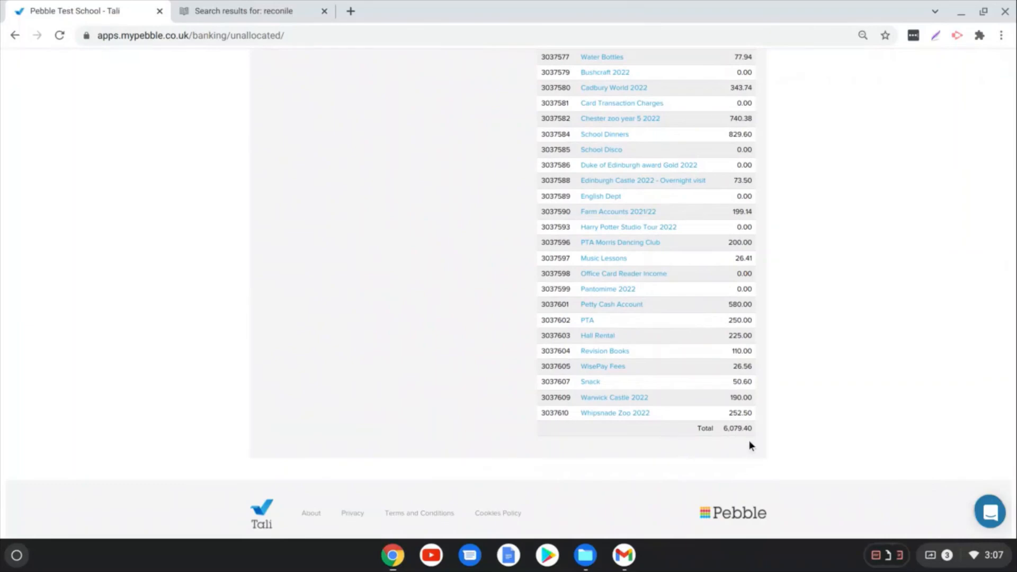
scroll(725, 434, "up", 7)
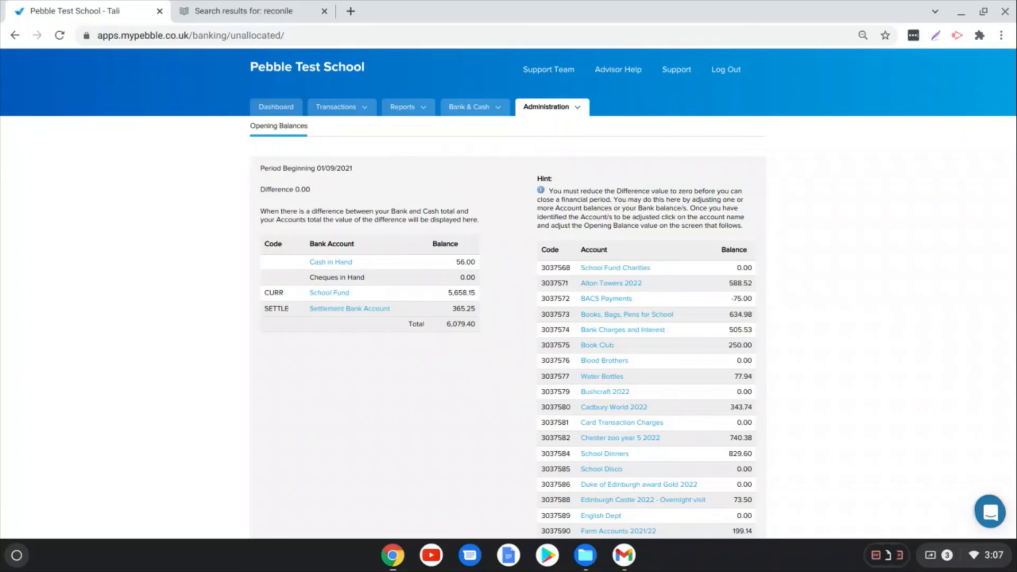
left_click(278, 108)
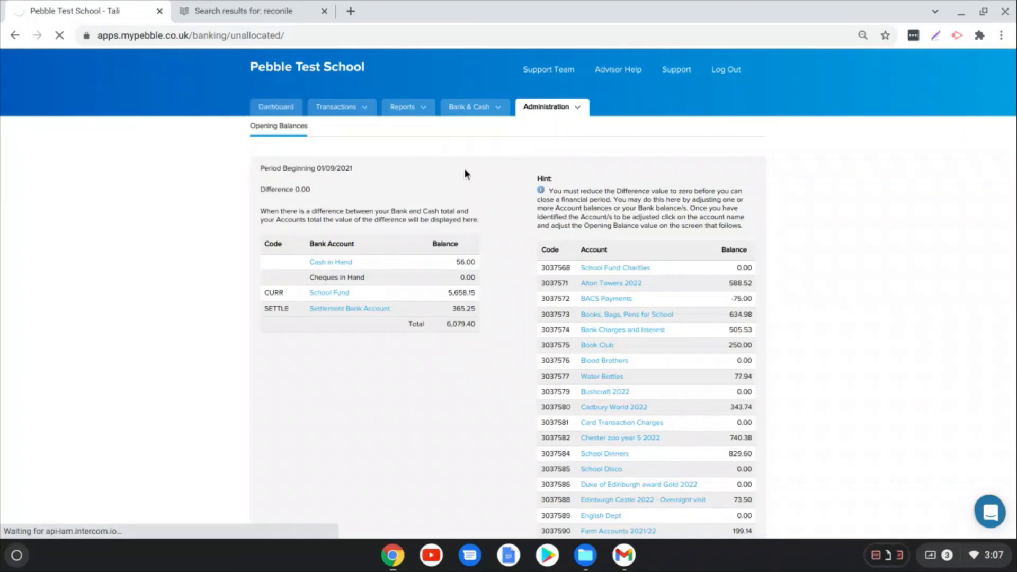